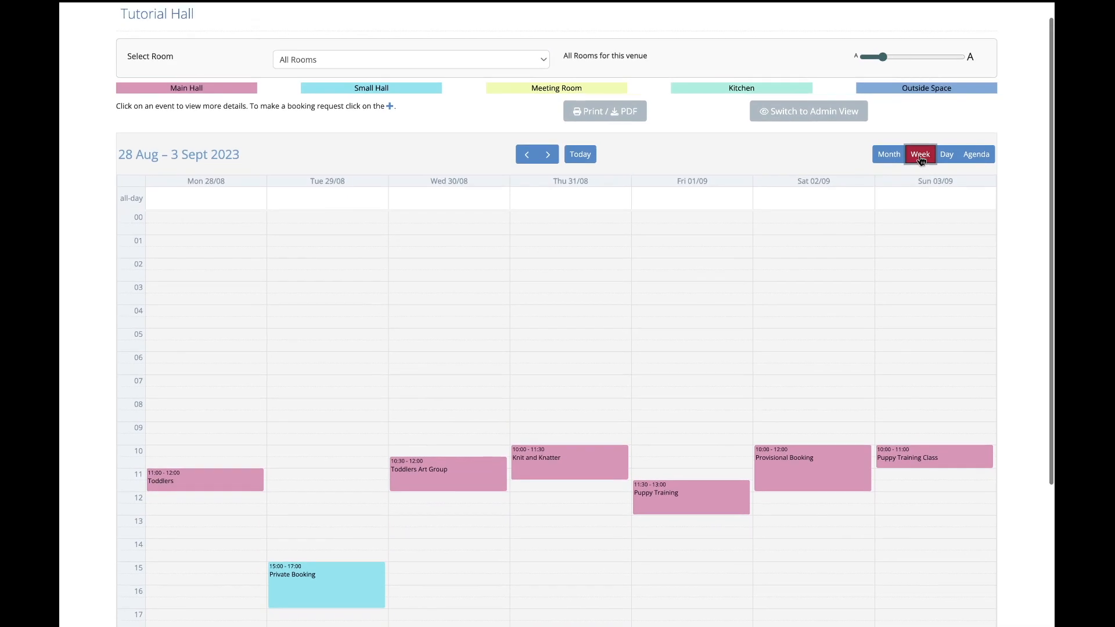
# View the hall's booking calendar by day and as an agenda, and return it to the month view.
pyautogui.click(947, 159)
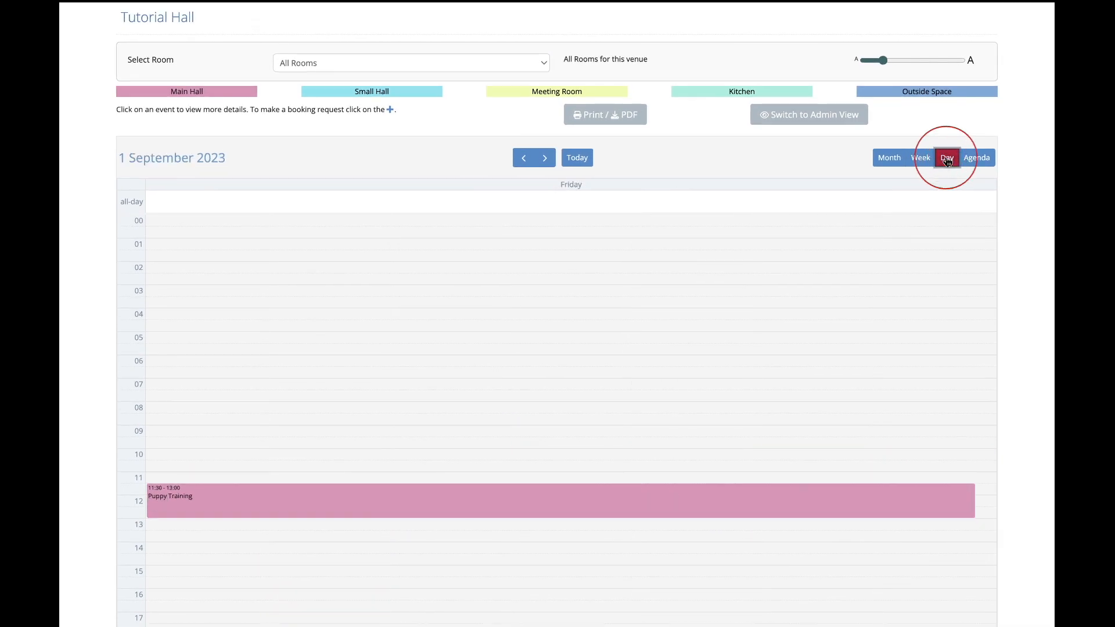
pyautogui.scroll(-1, 947, 162)
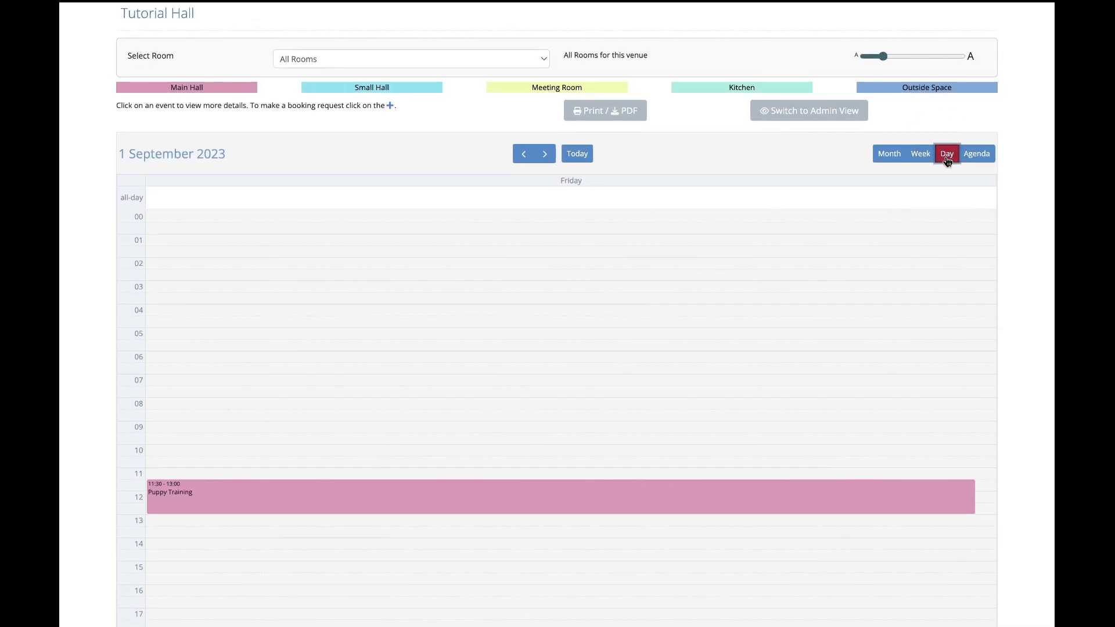
pyautogui.click(976, 156)
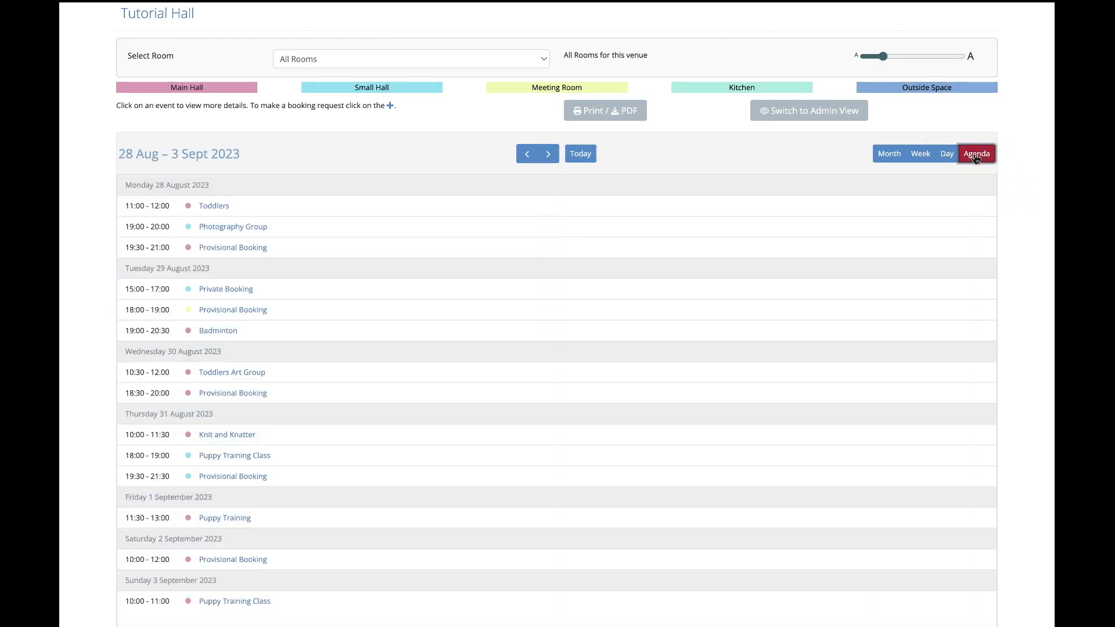
pyautogui.click(888, 155)
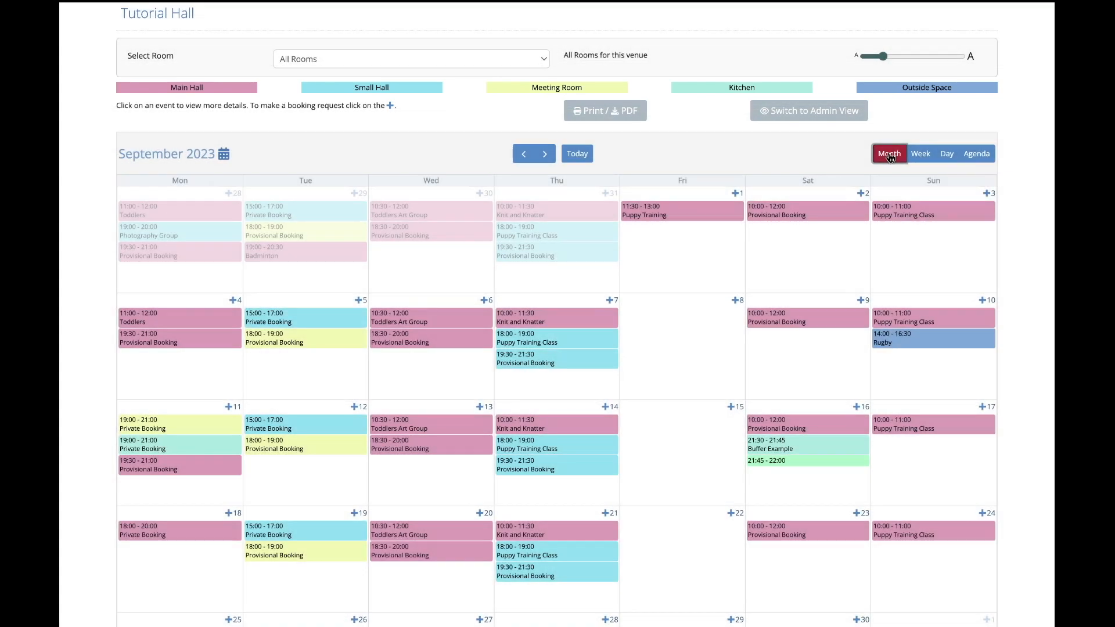
# Filter the calendar by Meeting Room and by Main Hall, and restore it to All Rooms.
pyautogui.click(416, 60)
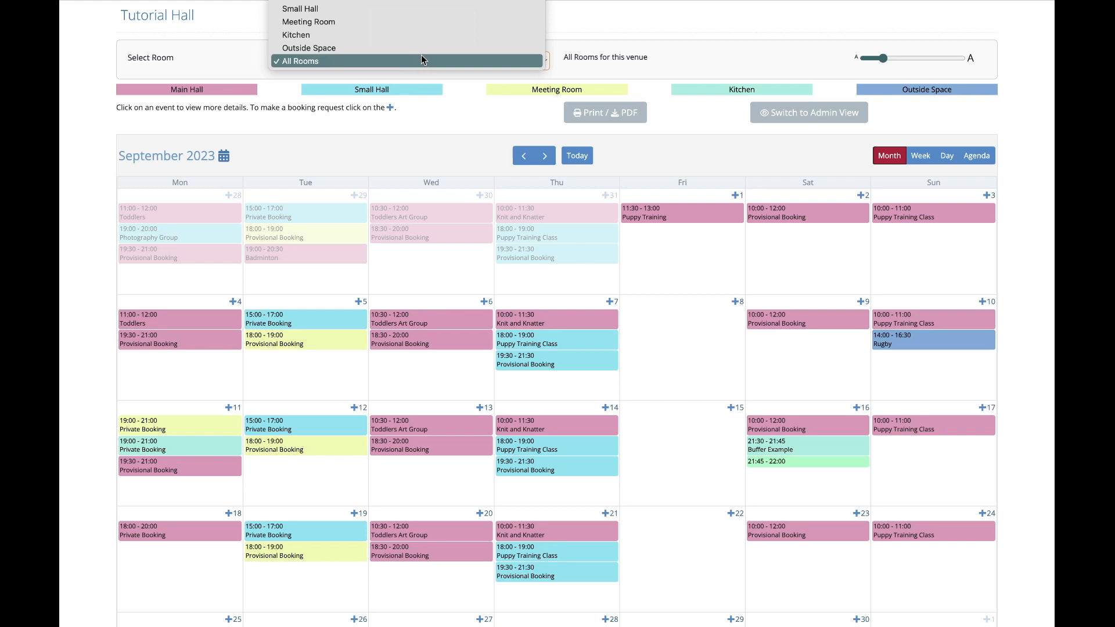
pyautogui.click(420, 25)
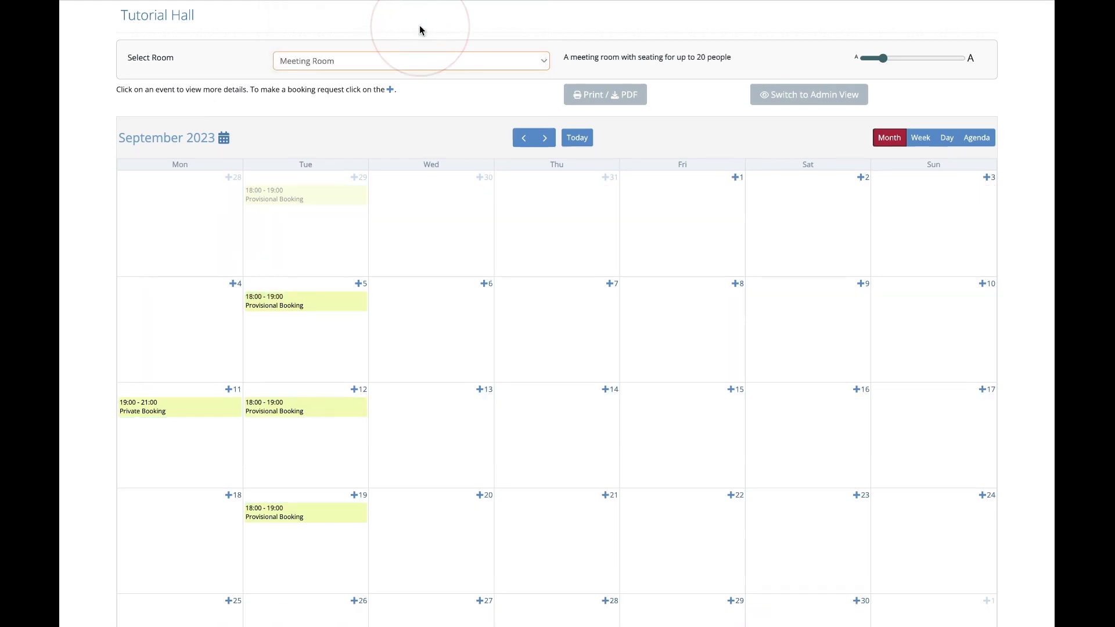
pyautogui.click(421, 61)
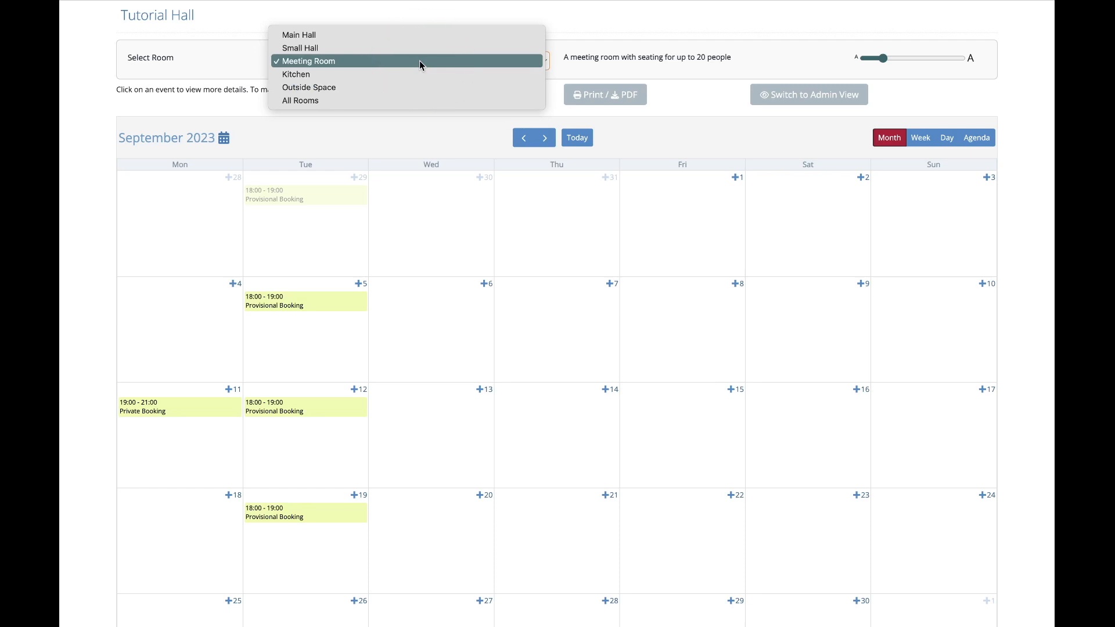
pyautogui.click(417, 39)
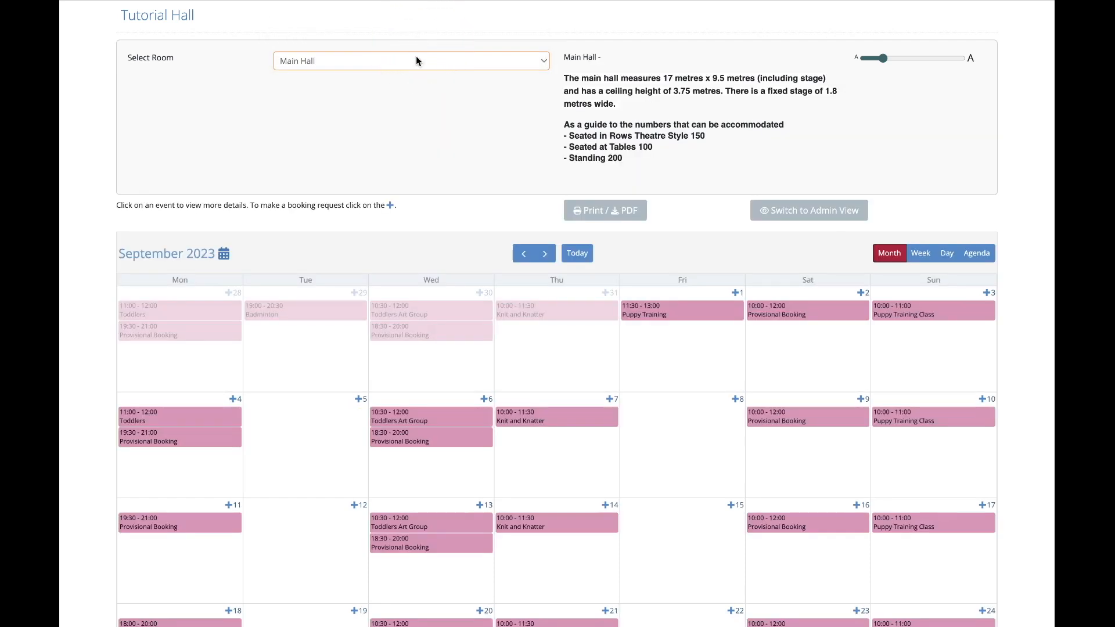
pyautogui.click(416, 58)
pyautogui.click(410, 125)
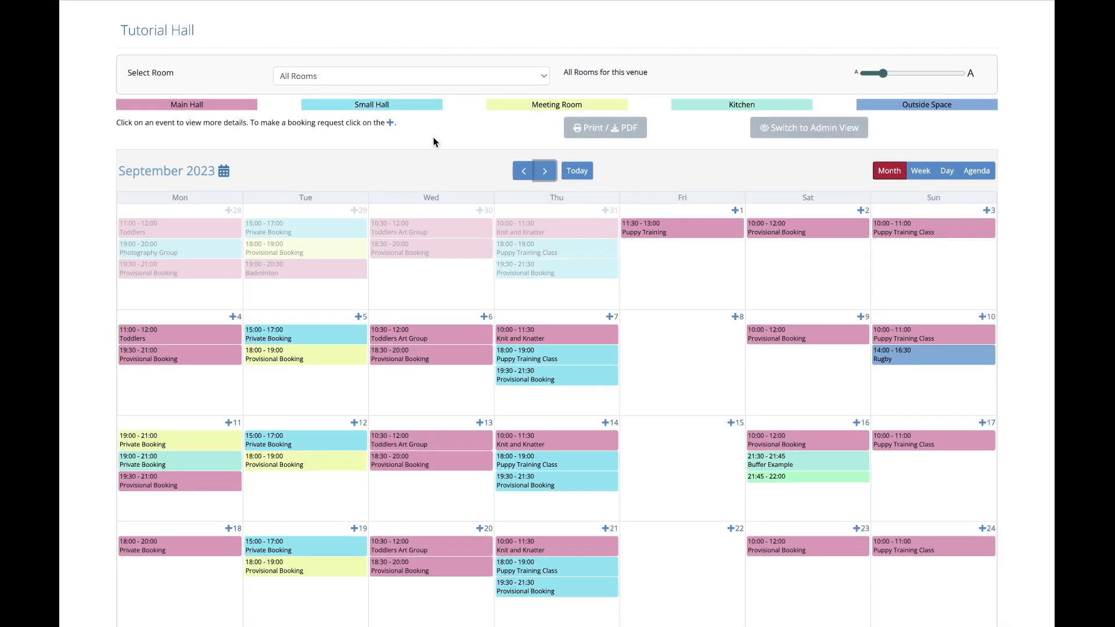
# View the details of the Toddlers Art Group booking on 6 September and close them.
pyautogui.click(432, 335)
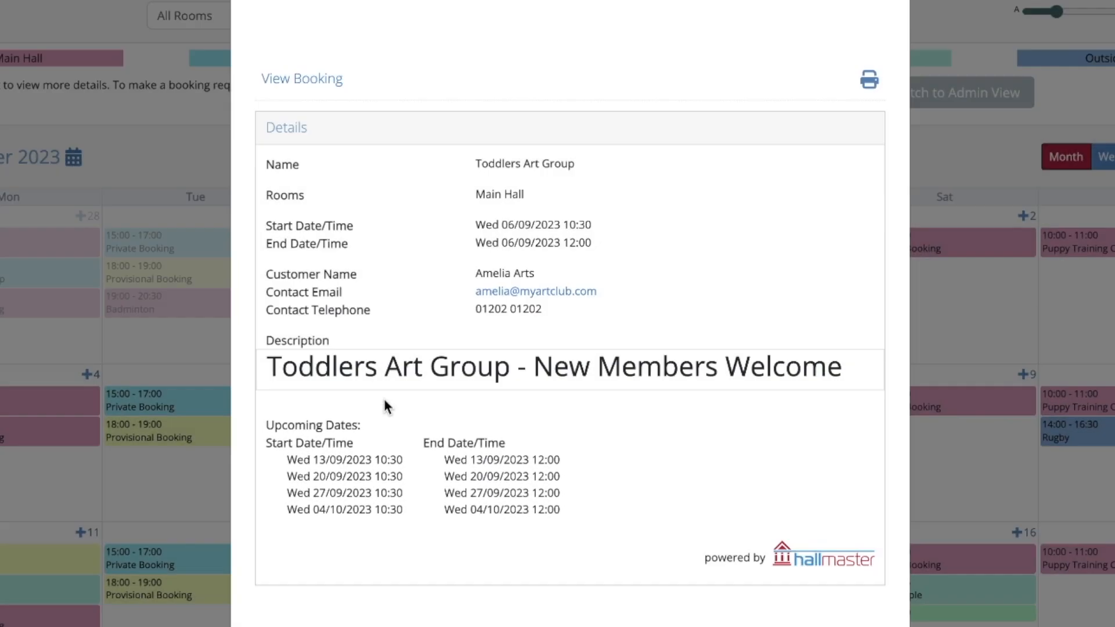
pyautogui.click(773, 34)
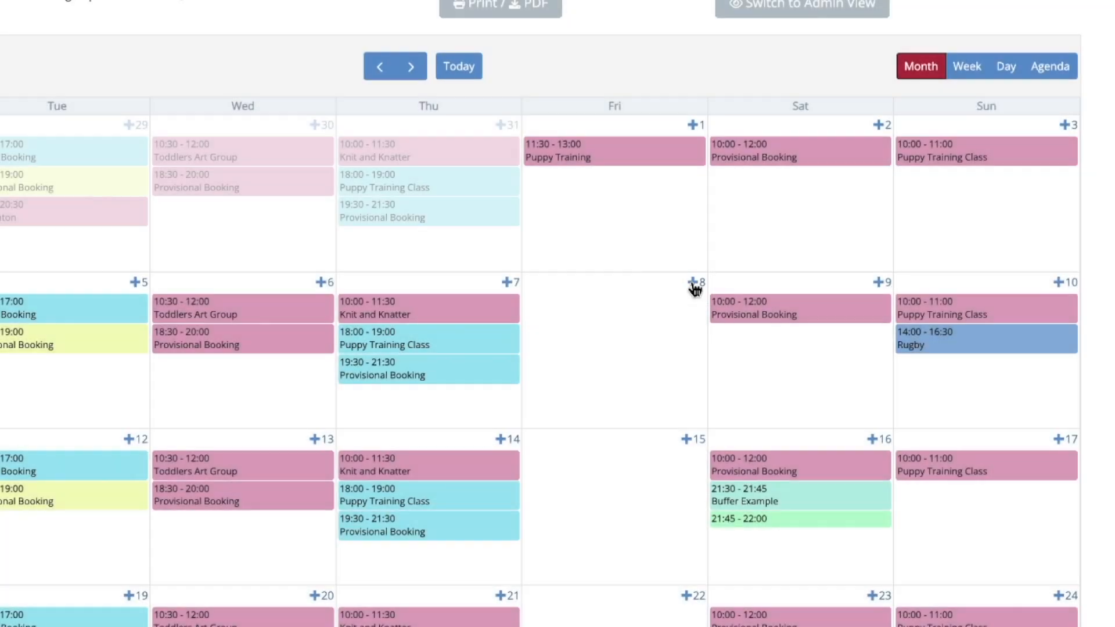
# Start a booking request for 8 September 2023 and log in as an existing user with the account's email and password.
pyautogui.click(693, 286)
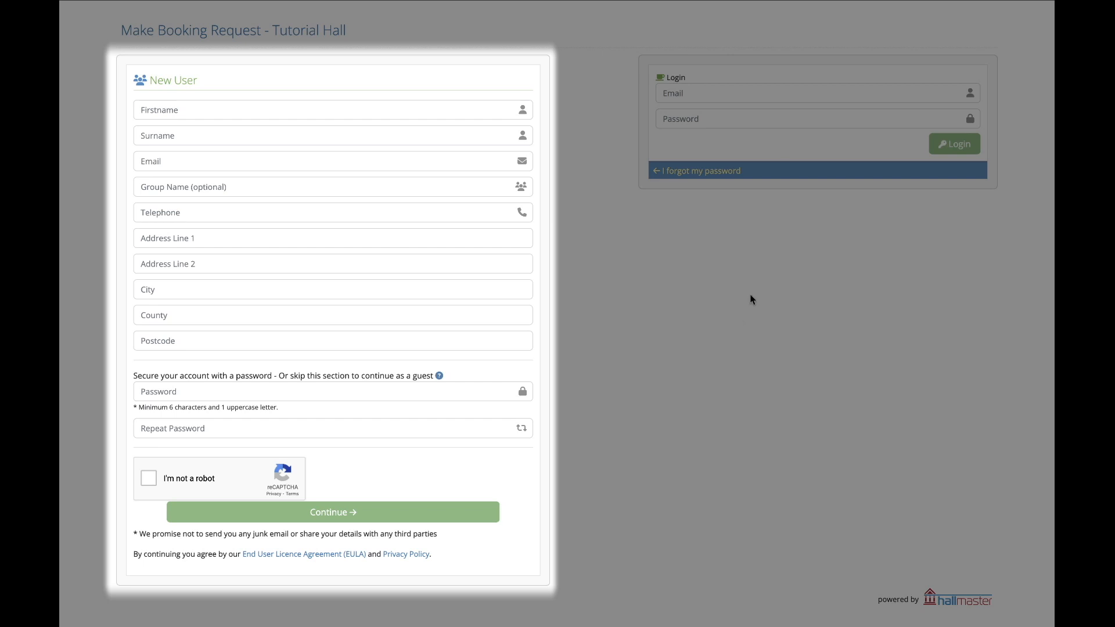
pyautogui.click(763, 90)
pyautogui.write('JohnDoe@email.com')
pyautogui.press('Tab')
pyautogui.write('password')
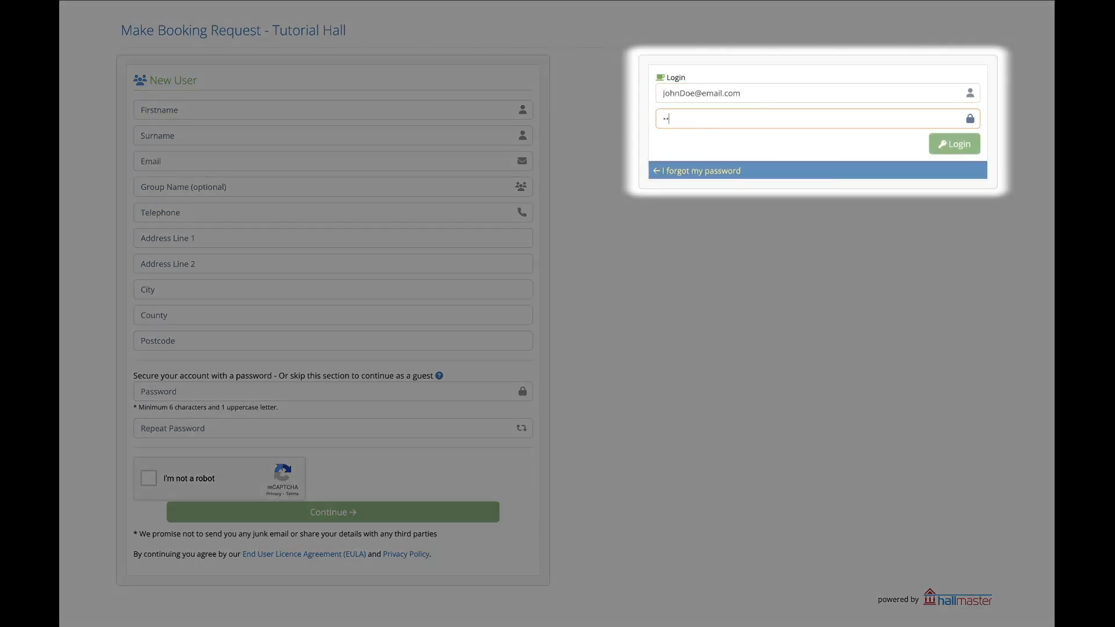
pyautogui.click(957, 145)
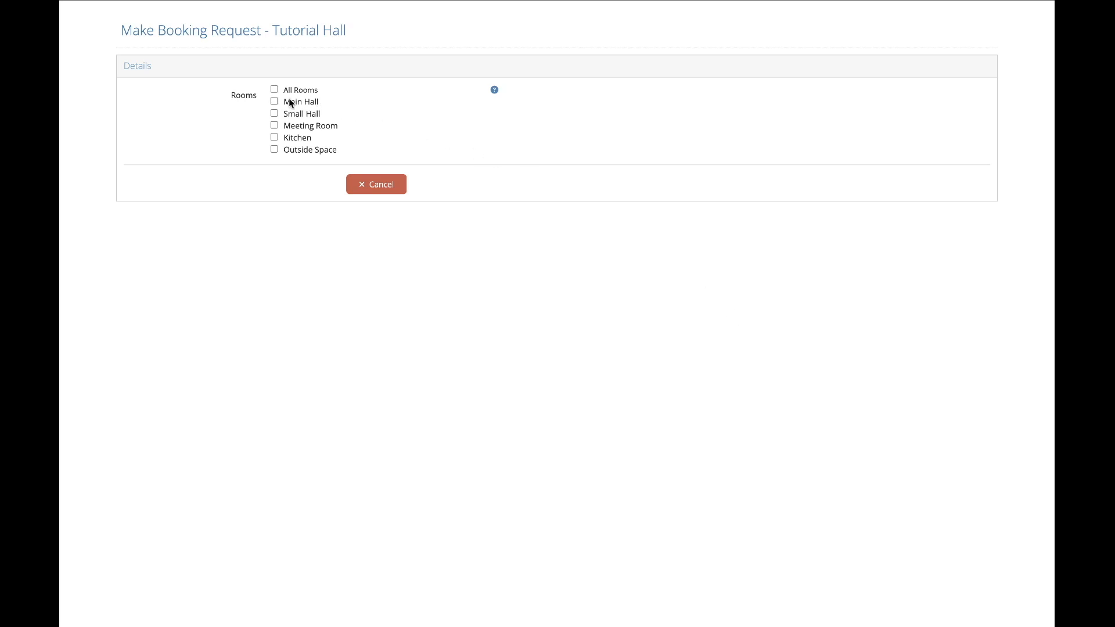
# Choose the Meeting Room for the booking and name the event "Neighbourhood Watch Meeting".
pyautogui.click(274, 126)
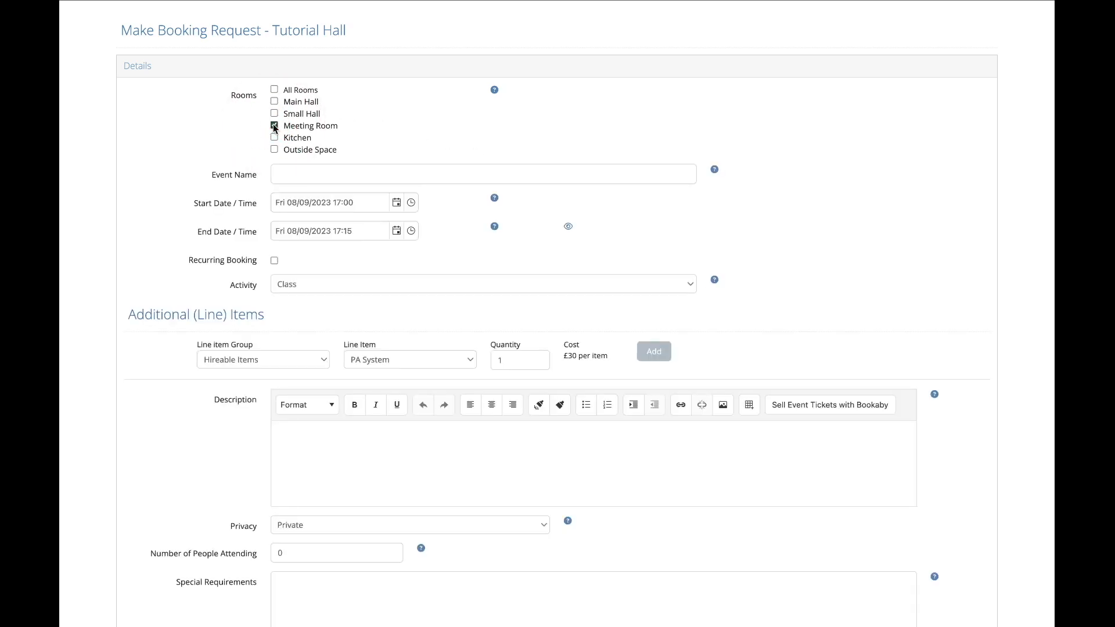
pyautogui.click(304, 173)
pyautogui.write('Ne')
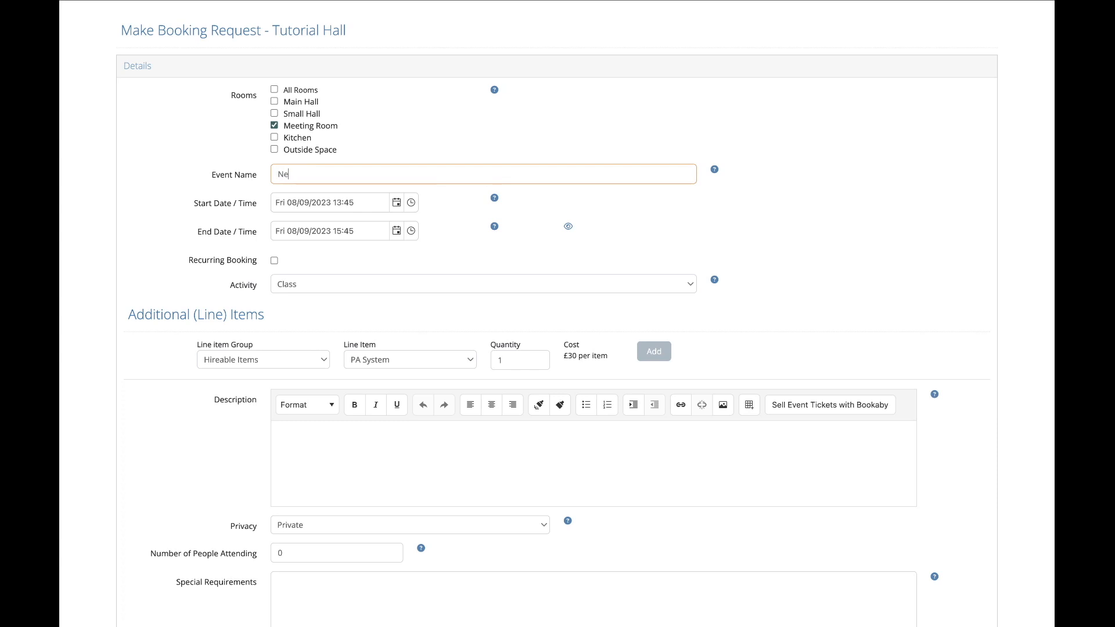
pyautogui.write('ighbourhood Watch Meeting')
# Schedule the event from 14:00 to 15:00 on Fri 08/09/2023 and set its activity to Meeting.
pyautogui.click(411, 202)
pyautogui.click(368, 251)
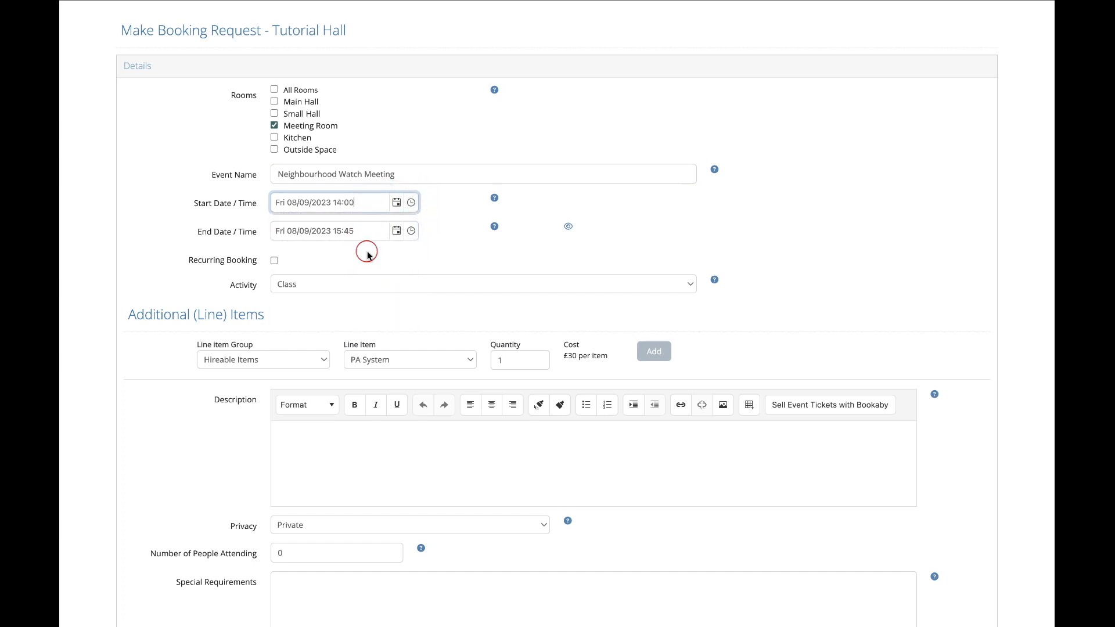
pyautogui.click(411, 230)
pyautogui.click(300, 278)
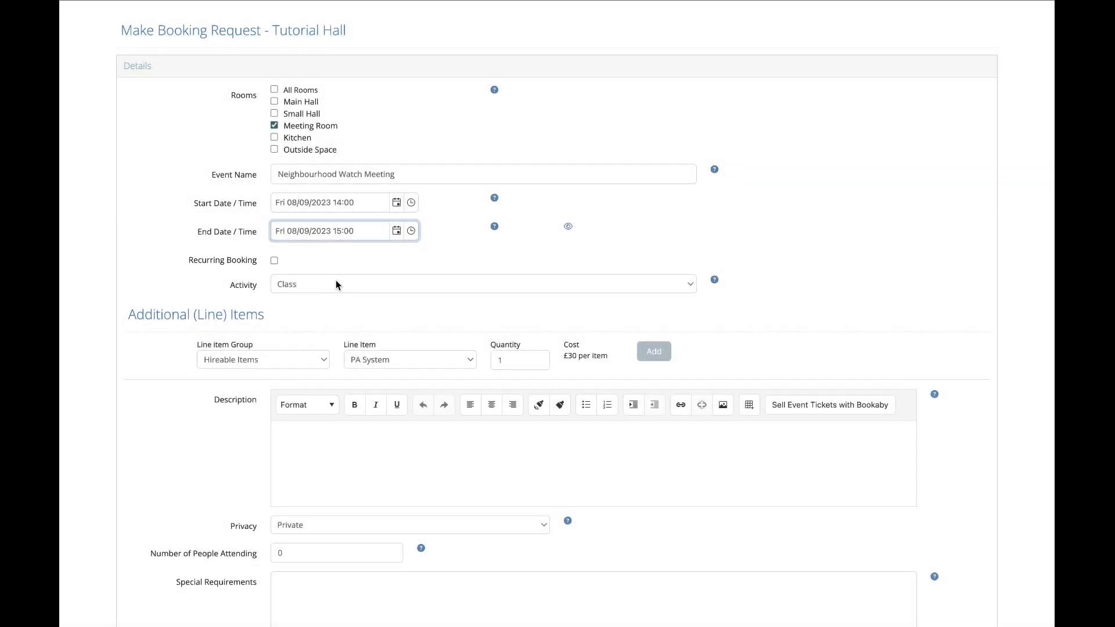
pyautogui.click(336, 282)
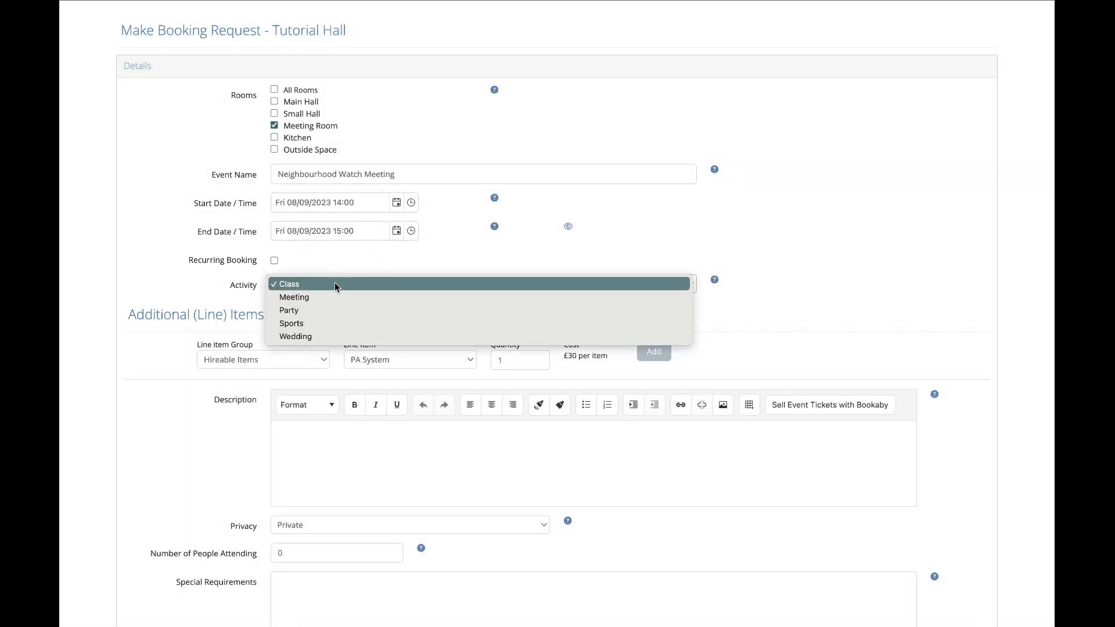
pyautogui.click(329, 296)
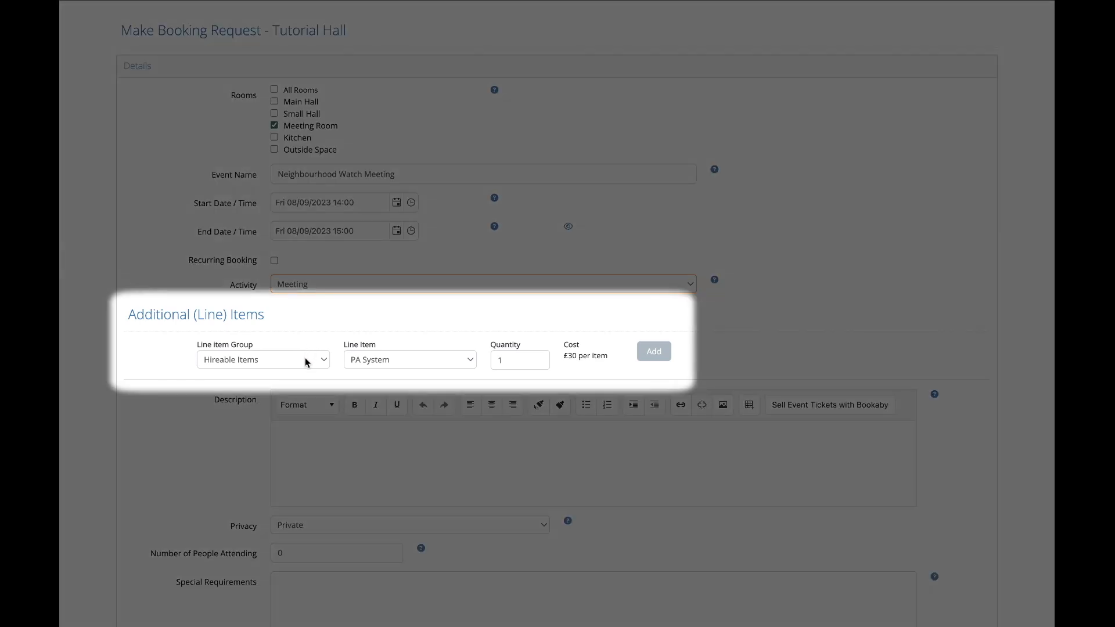
# Add one PA System from the Hireable Items group to the booking as an additional line item.
pyautogui.click(305, 358)
pyautogui.click(262, 358)
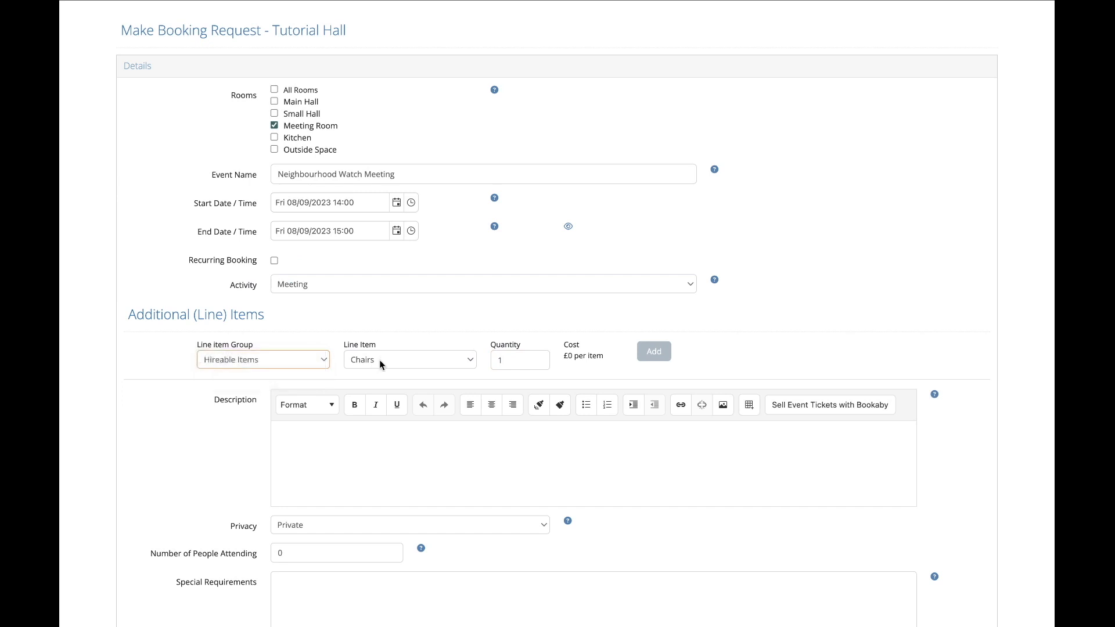
pyautogui.click(380, 364)
pyautogui.click(384, 320)
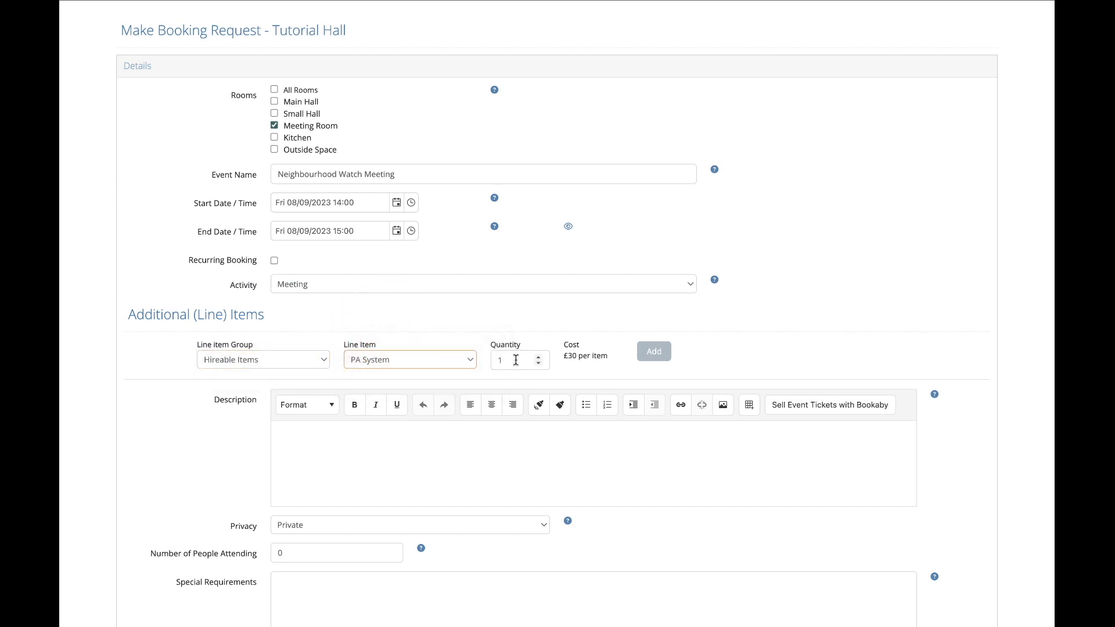
pyautogui.click(654, 351)
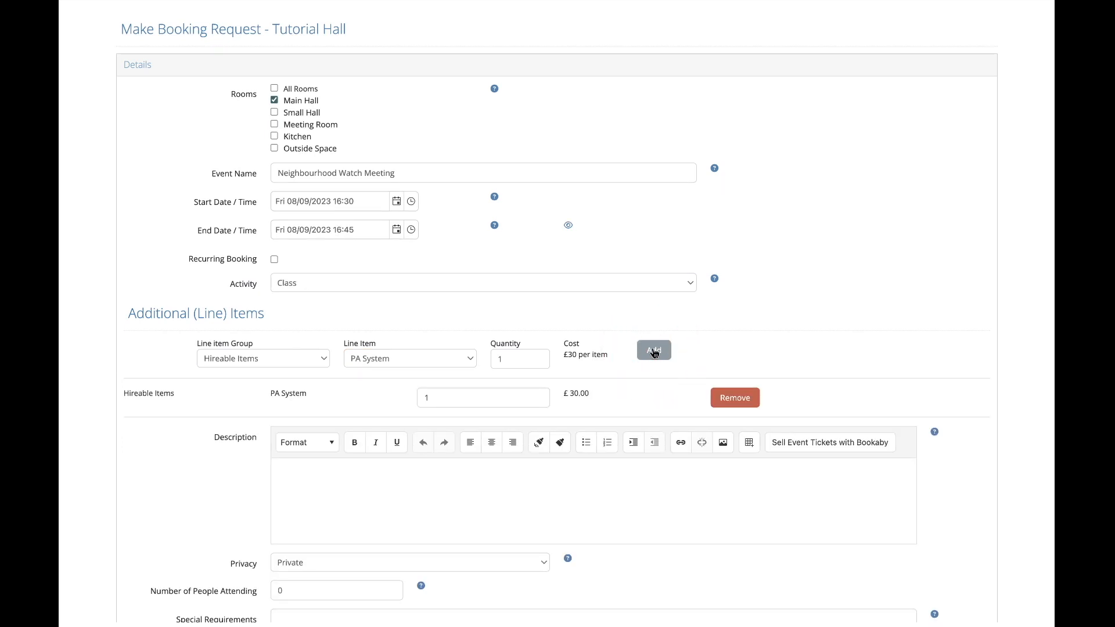
# Enter the description "Meeting of the local neighbourhood watch. Updates on local projects and news from the area. Refreshments provided.".
pyautogui.scroll(-3, 653, 350)
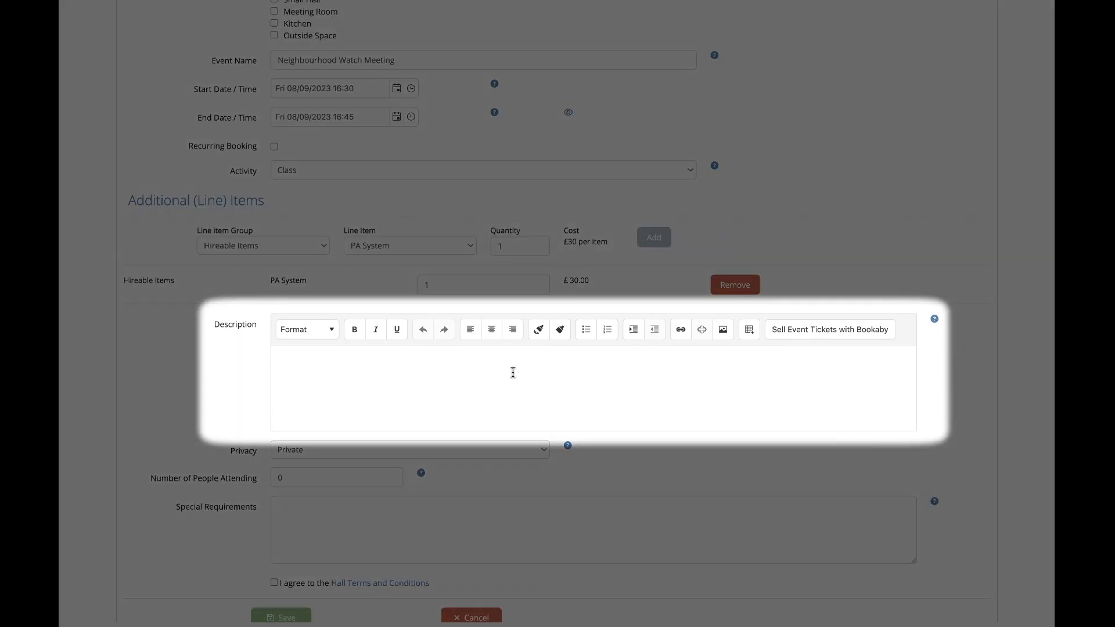
pyautogui.click(513, 371)
pyautogui.write('Meeting of the local neighbourhood watch. Updates on local projects and new')
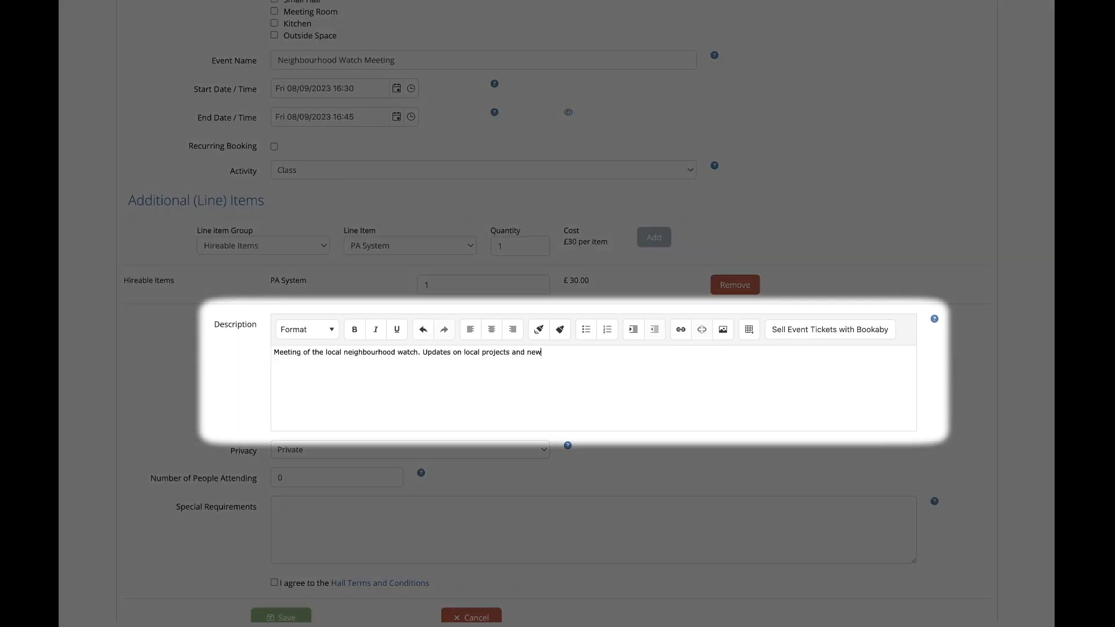
pyautogui.write('s from the area. Refreshments provided.')
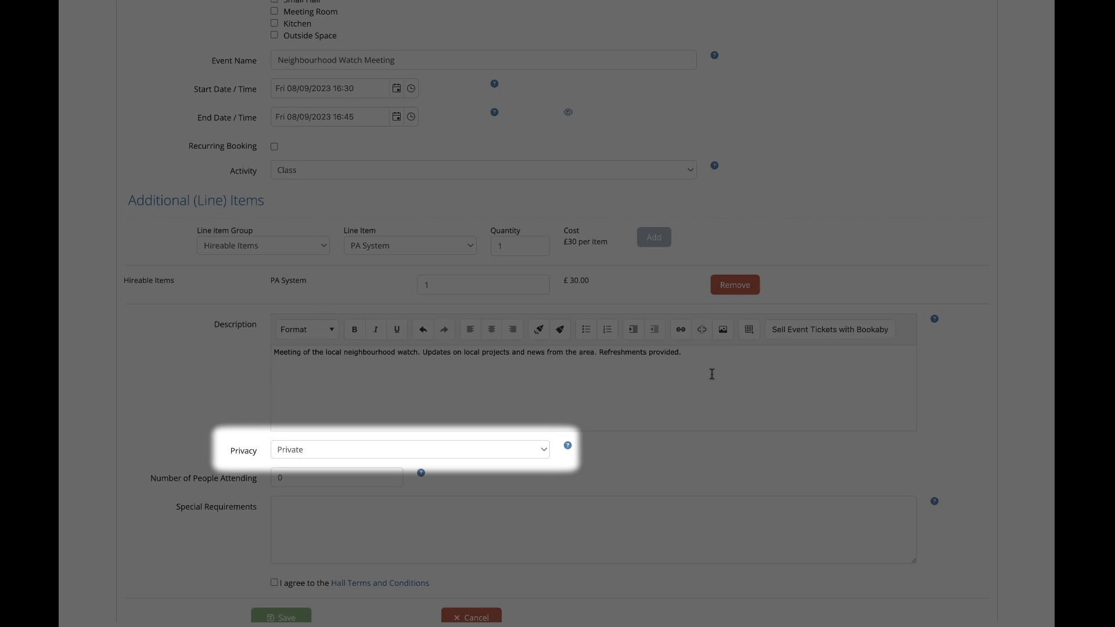
# Set the booking's privacy to Public and the number of people attending to 25.
pyautogui.click(518, 448)
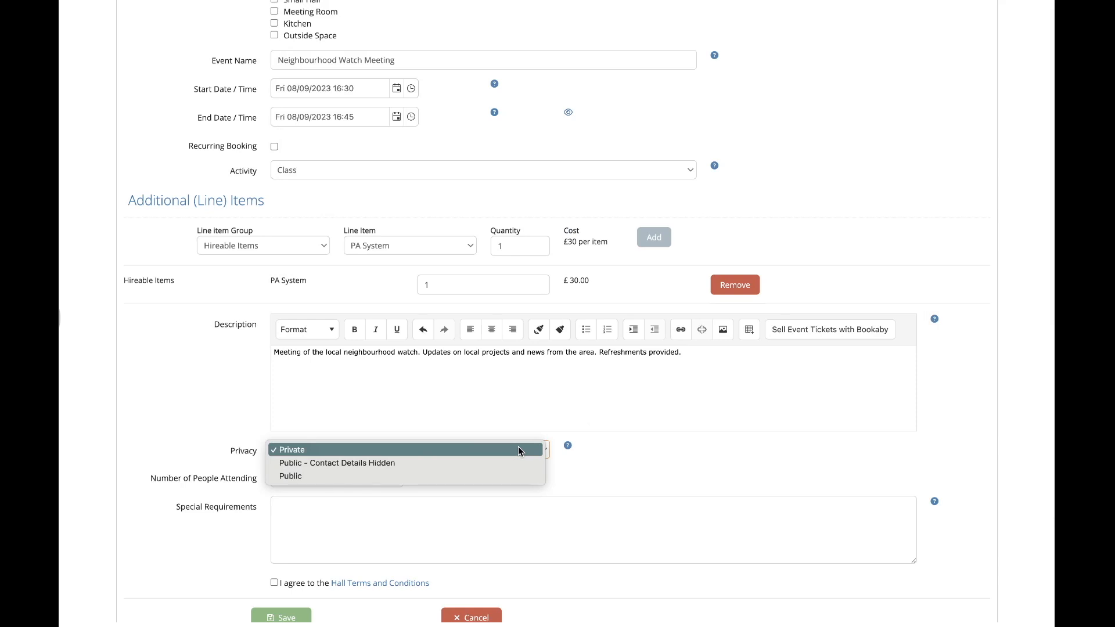
pyautogui.click(514, 475)
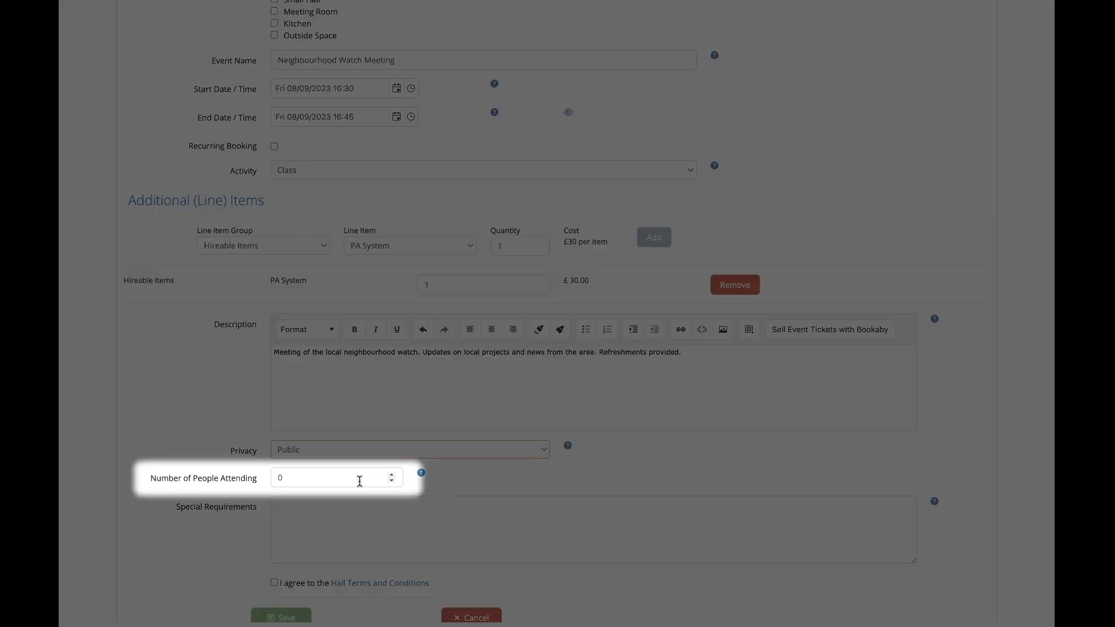
pyautogui.doubleClick(340, 477)
pyautogui.write('25')
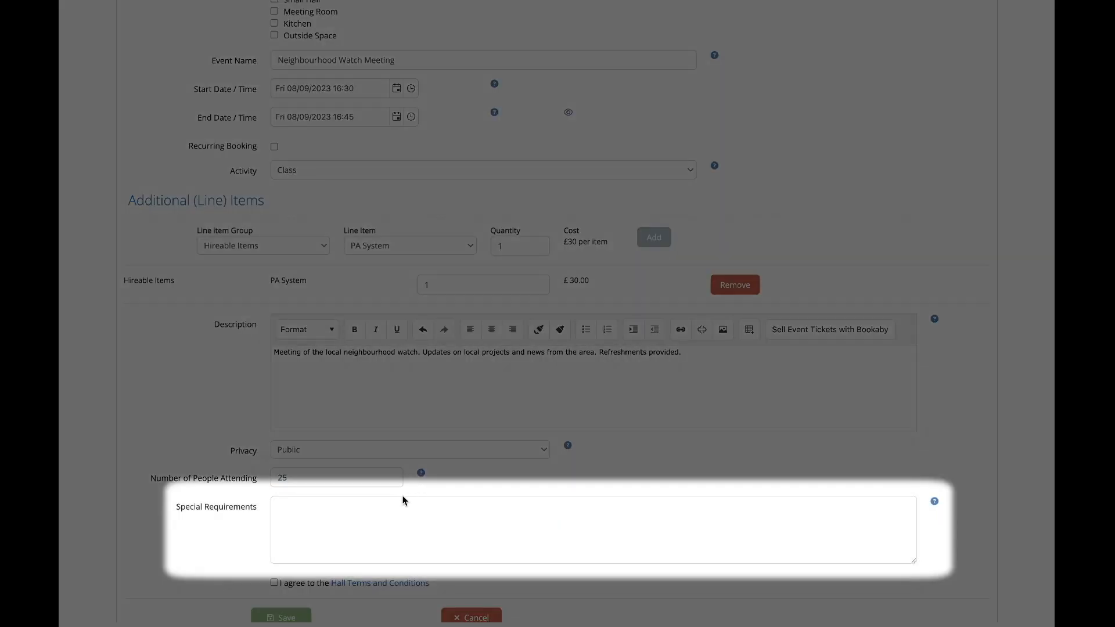
# Enter the special requirement "Will need extra chairs please." and save the booking request with the Hall Terms and Conditions accepted.
pyautogui.click(404, 500)
pyautogui.write('Will need extra chairs please.')
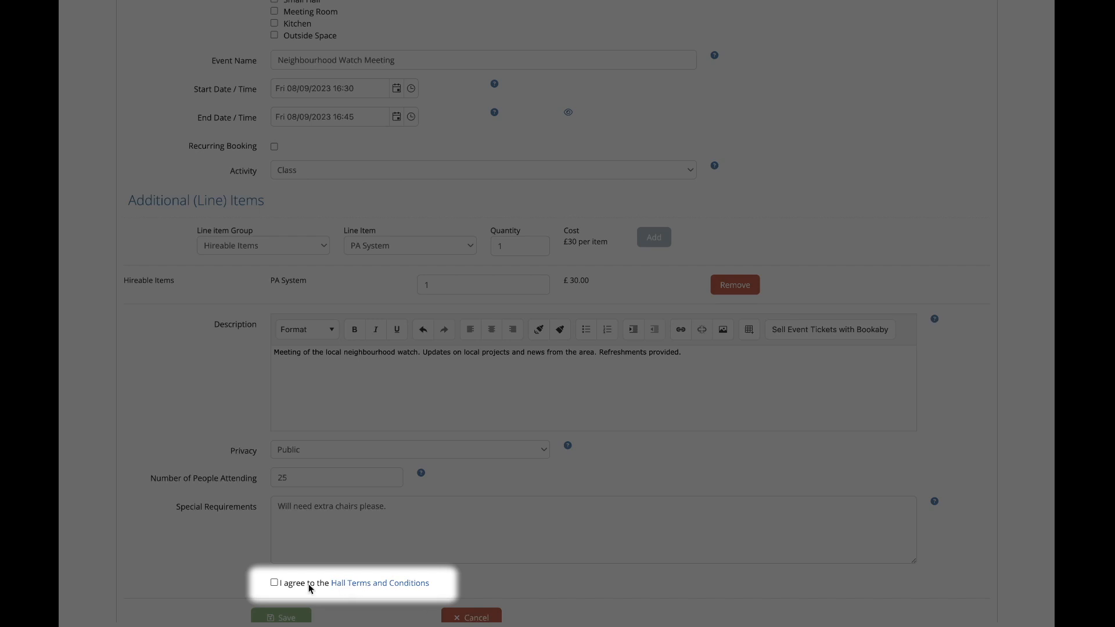
pyautogui.click(274, 582)
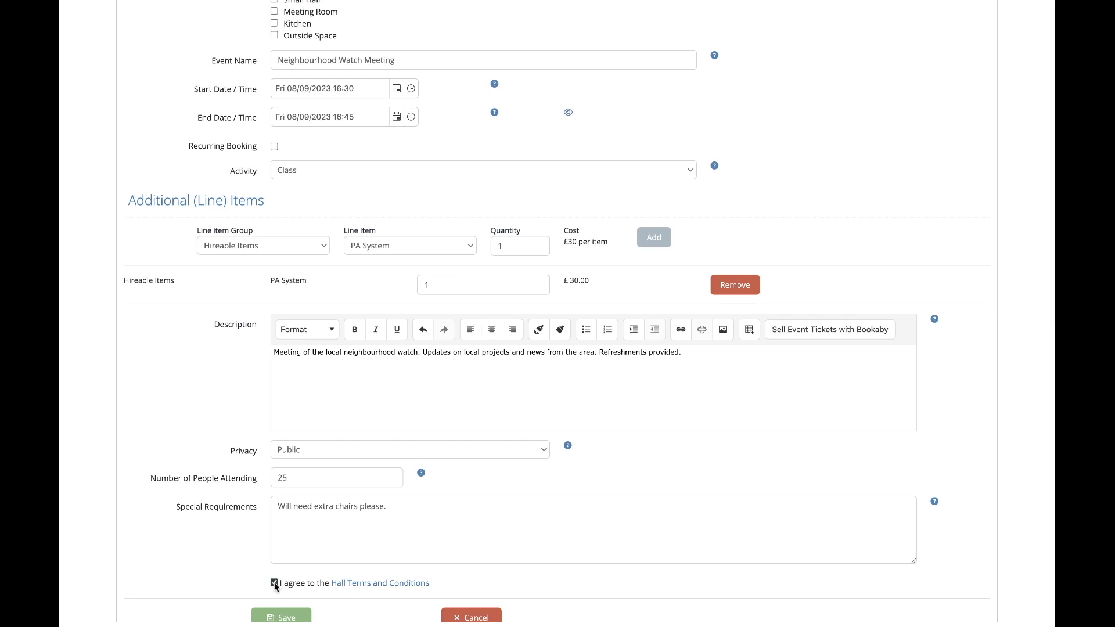
pyautogui.click(282, 617)
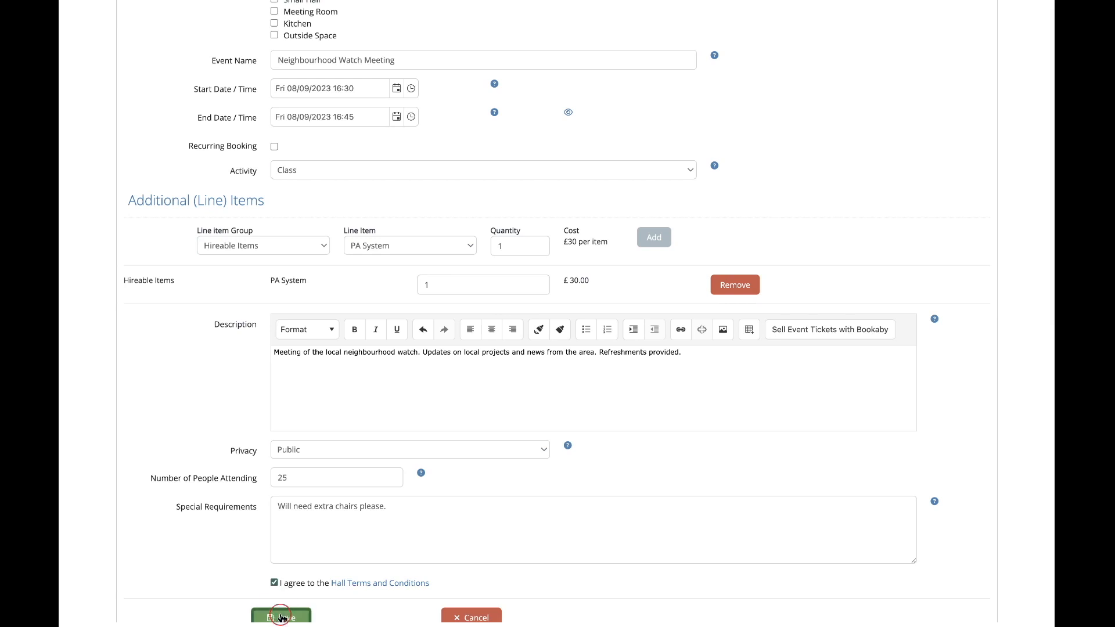